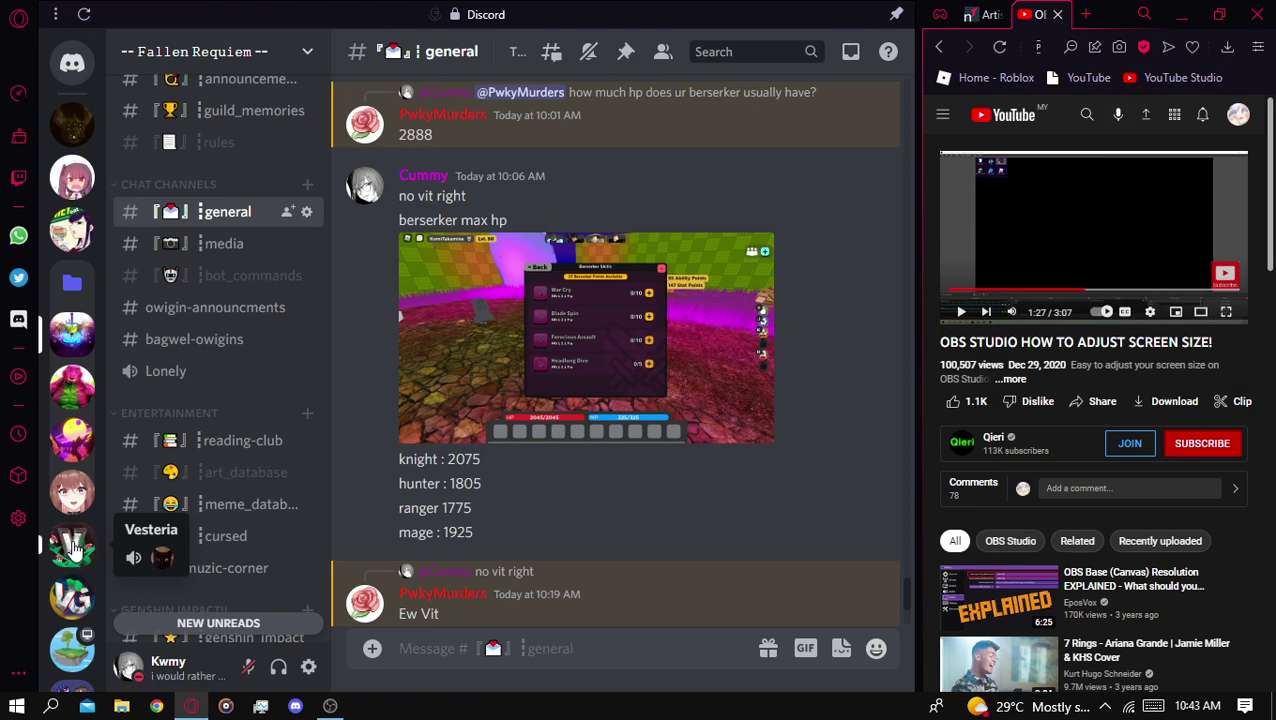
left_click(648, 380)
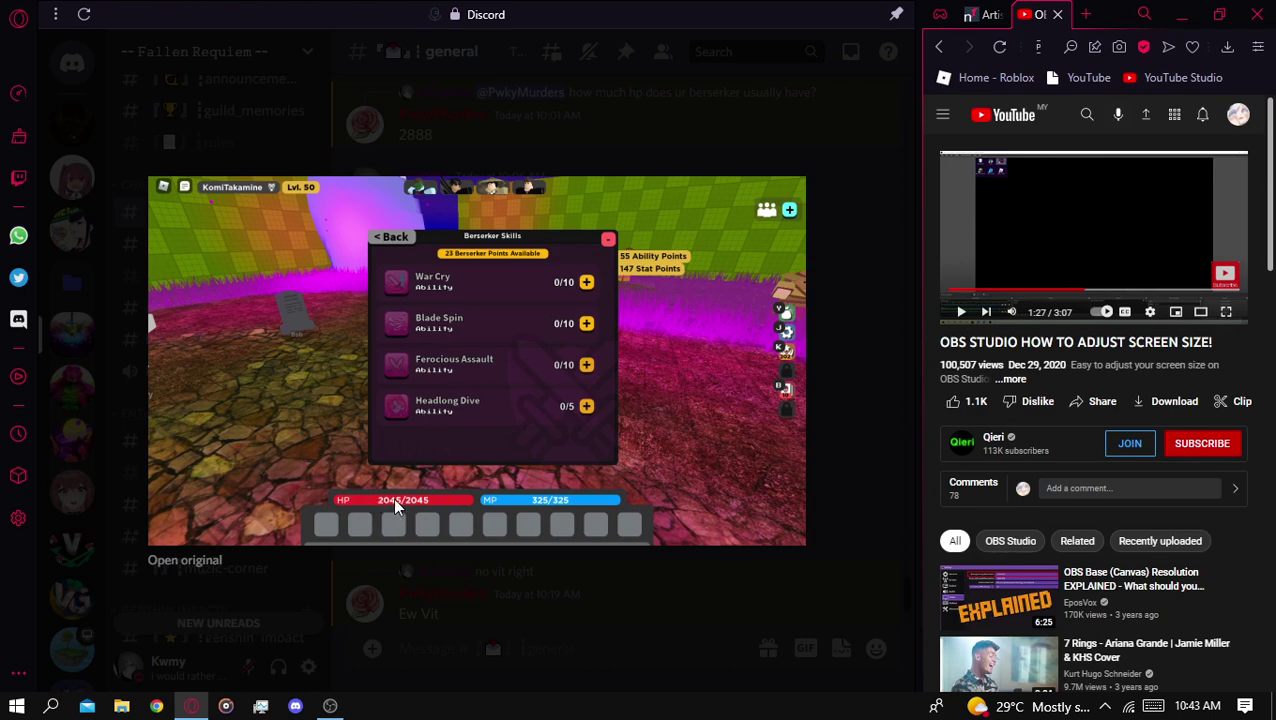
left_click(444, 593)
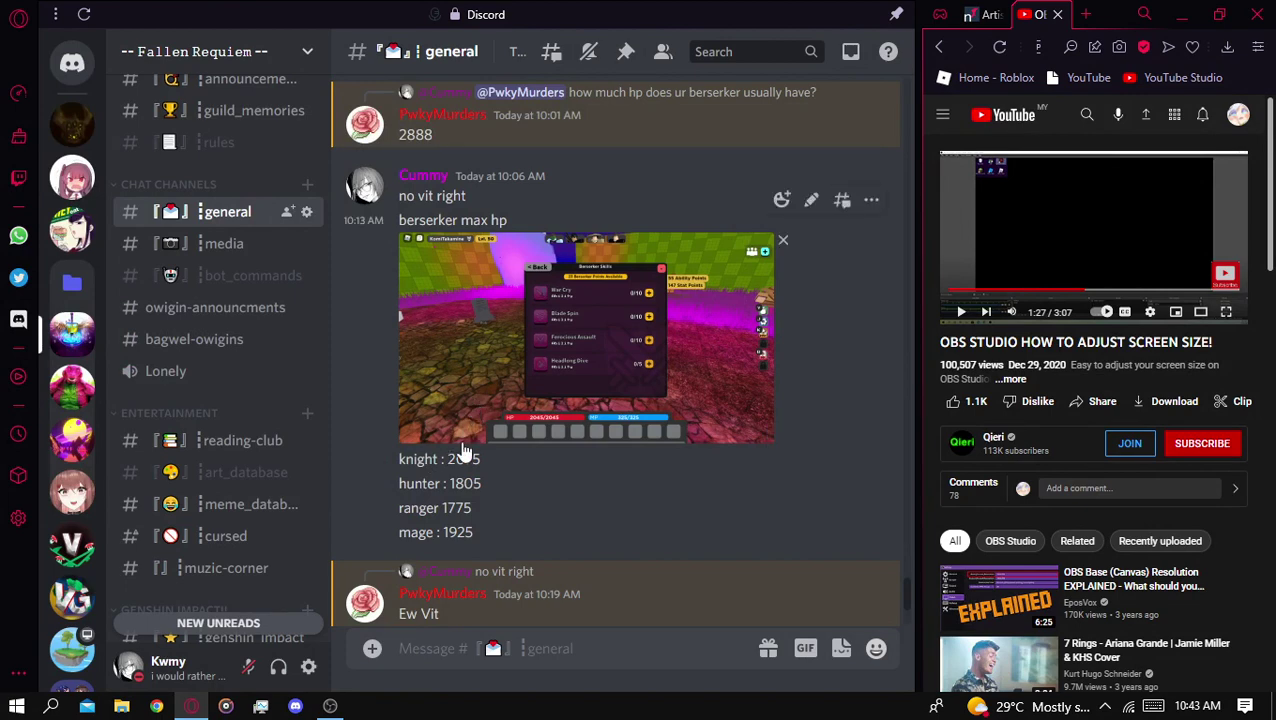
left_click(474, 420)
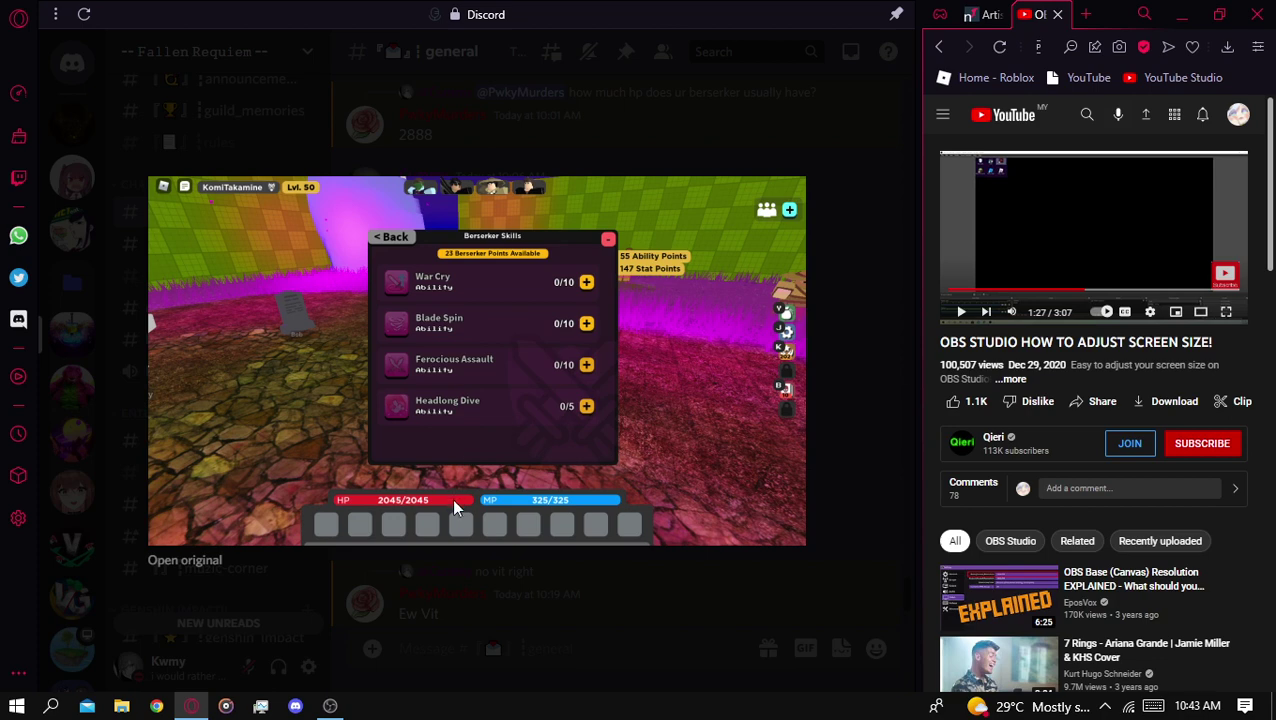
left_click(465, 592)
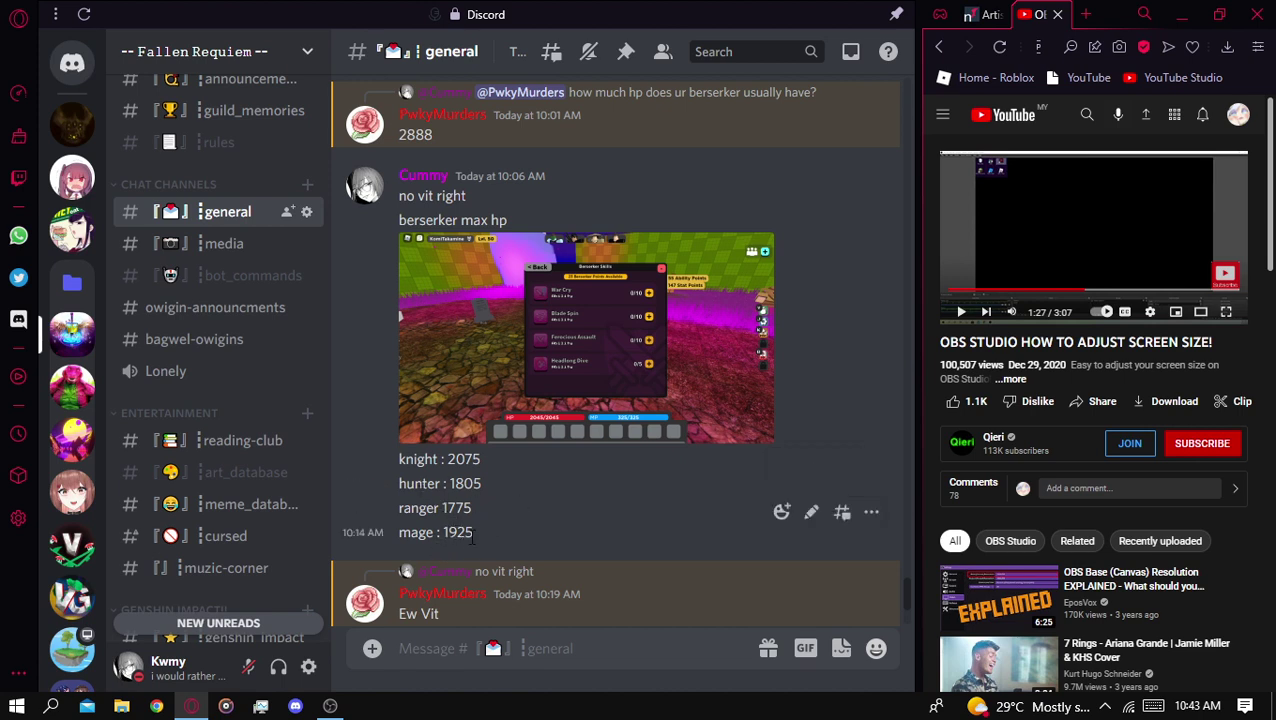
mouse_move(472, 532)
left_mouse_down()
mouse_move(441, 532)
mouse_move(472, 532)
left_mouse_up()
left_click(441, 532)
left_click(481, 527)
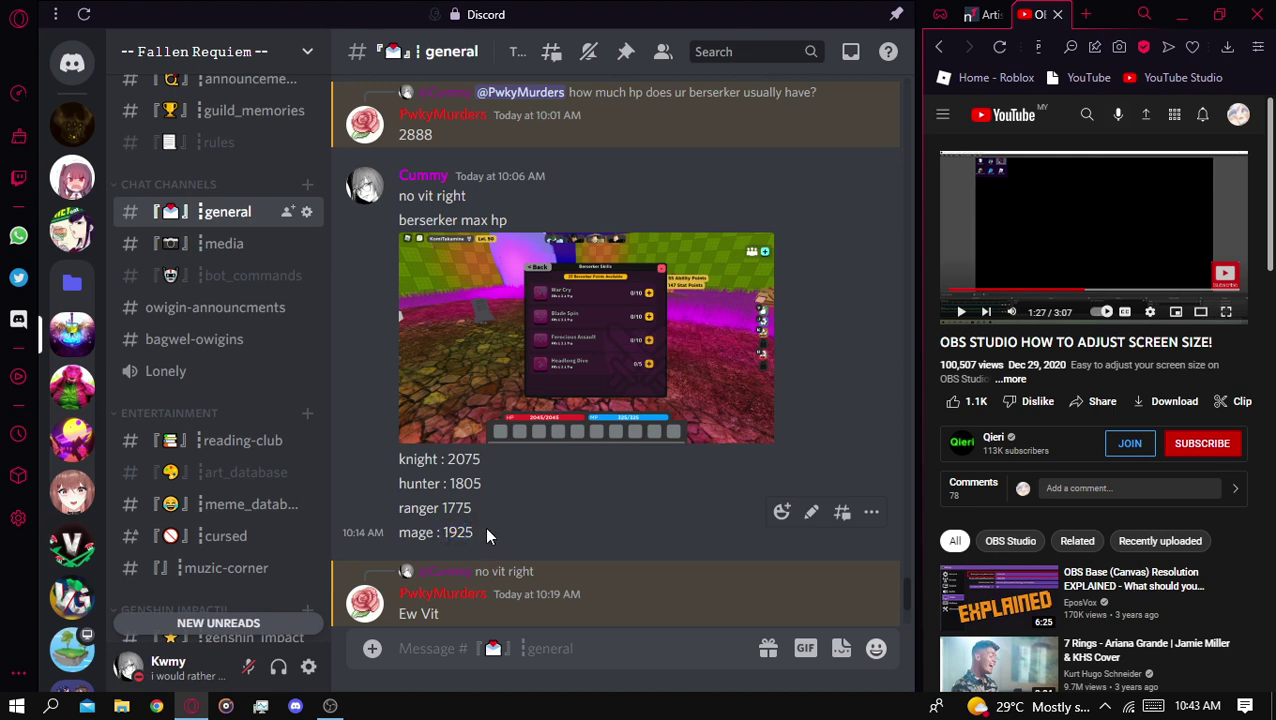